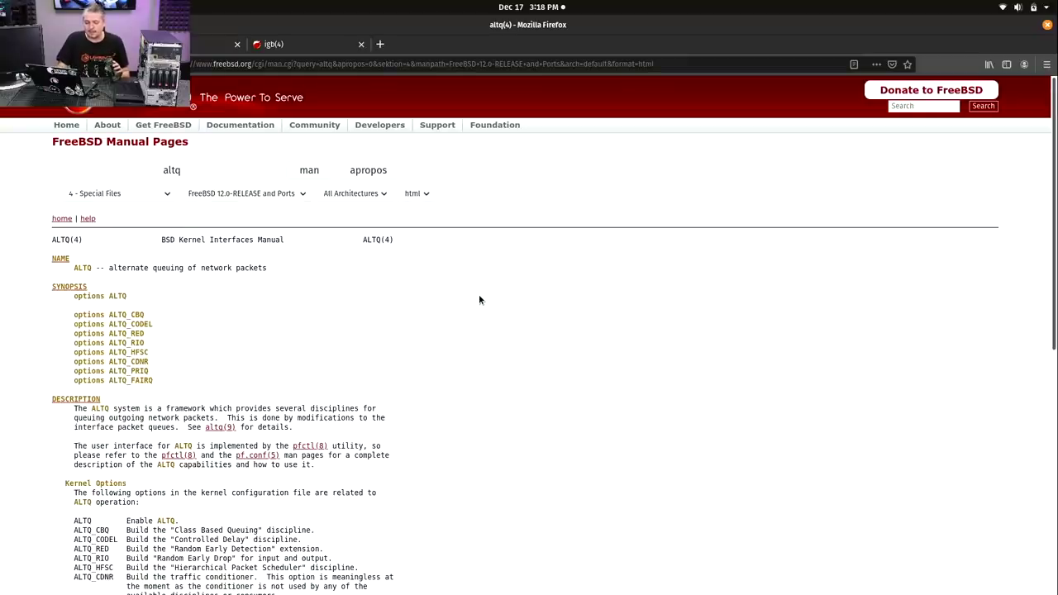
# - Scroll the altq(4) man page down to its SUPPORTED DEVICES list of network drivers, such as igb(4)
pyautogui.scroll(-2, 478, 299)
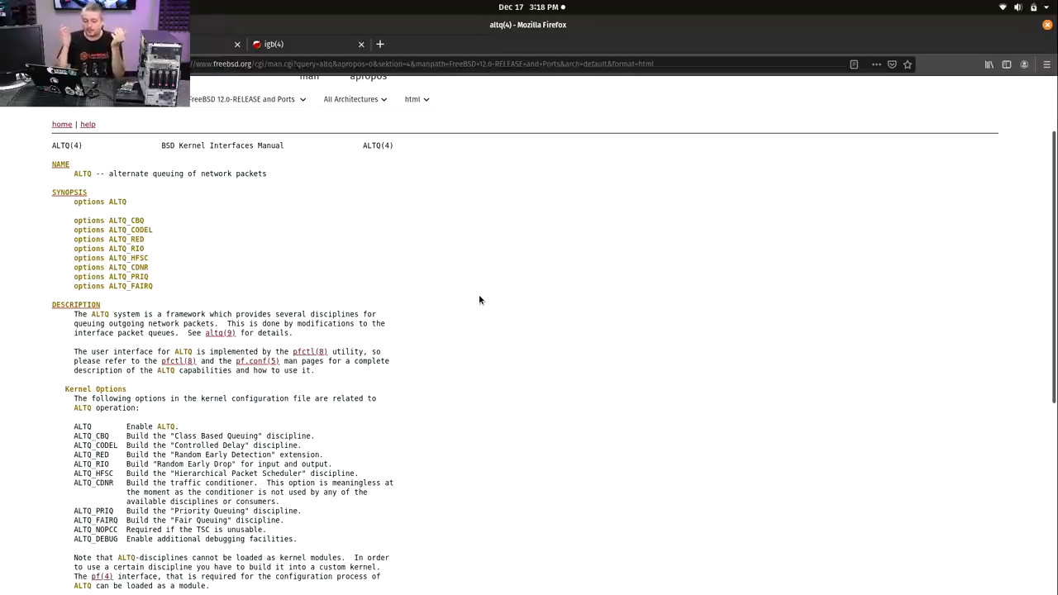
pyautogui.scroll(-7, 478, 299)
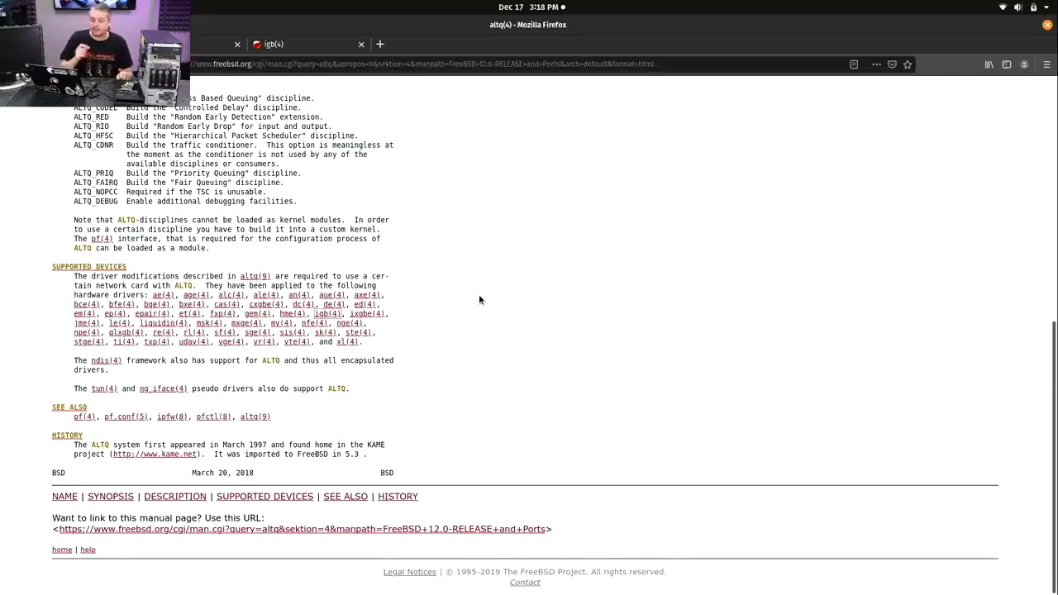
# - Open the em(4) driver man page and read through it
pyautogui.click(83, 313)
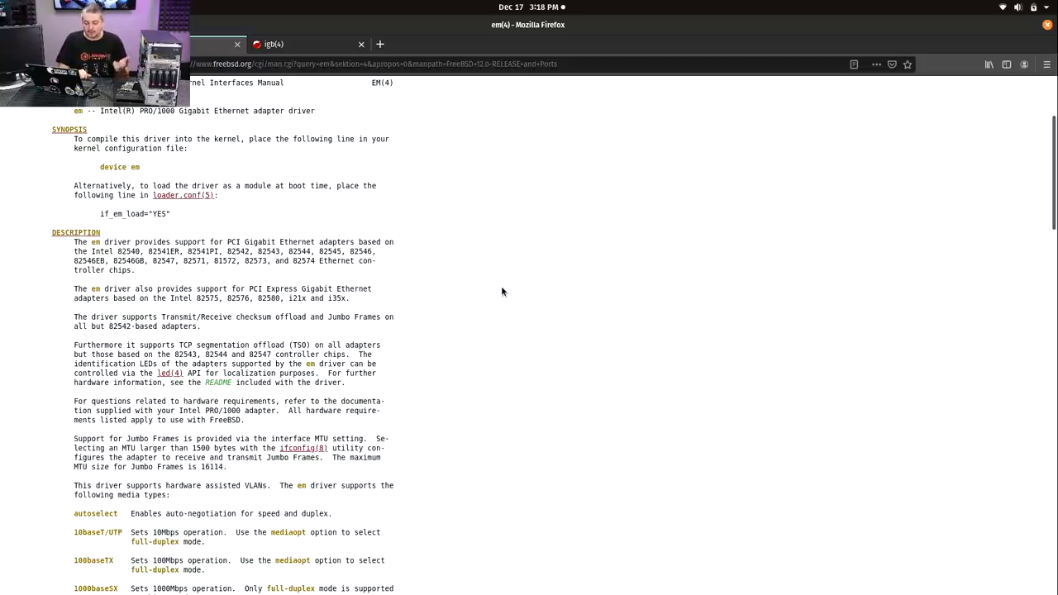
pyautogui.scroll(-10, 501, 289)
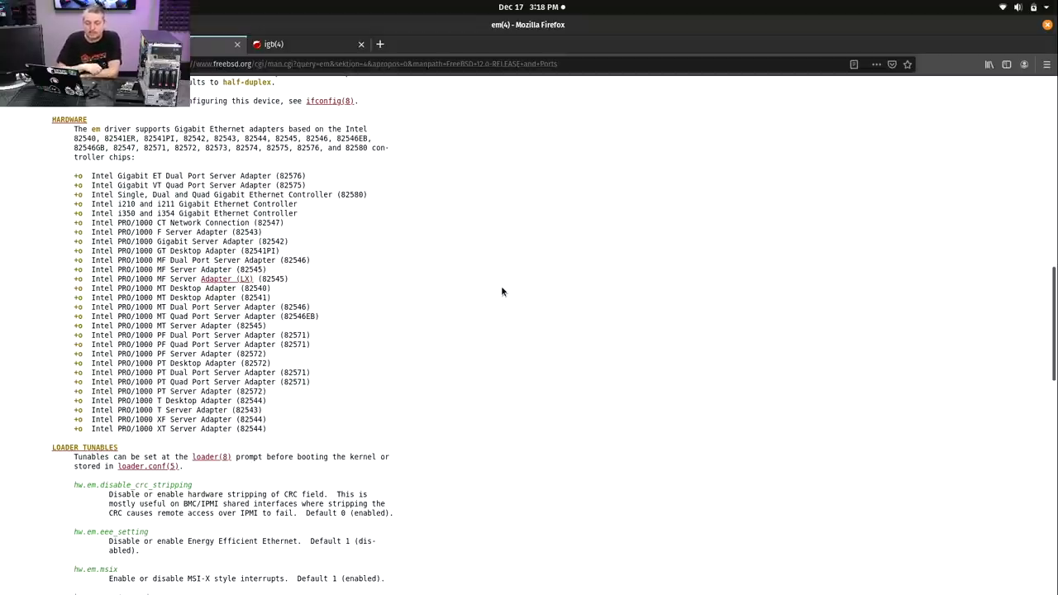
pyautogui.scroll(10, 502, 291)
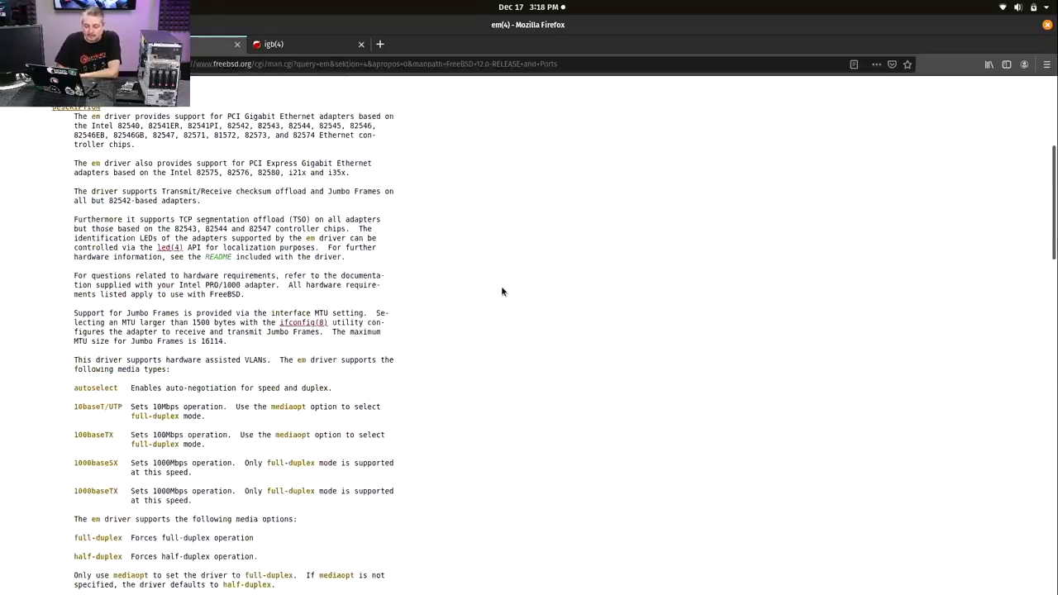
pyautogui.scroll(3, 501, 291)
# - Switch to the igb(4) driver man page and scroll through it
pyautogui.click(290, 39)
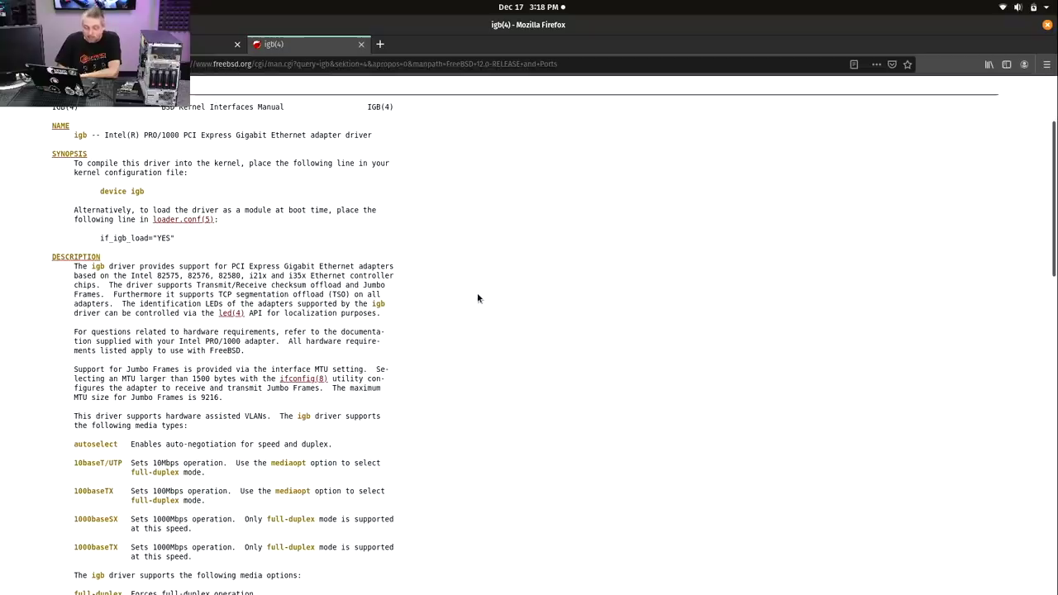
pyautogui.scroll(-3, 475, 295)
pyautogui.scroll(-5, 478, 298)
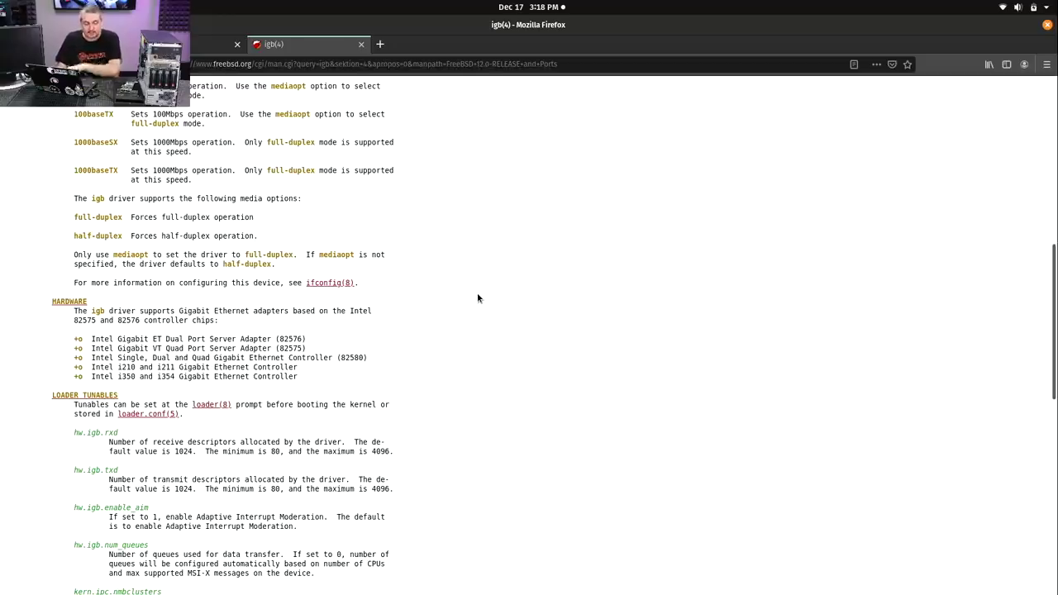
pyautogui.scroll(-3, 477, 298)
pyautogui.scroll(7, 477, 297)
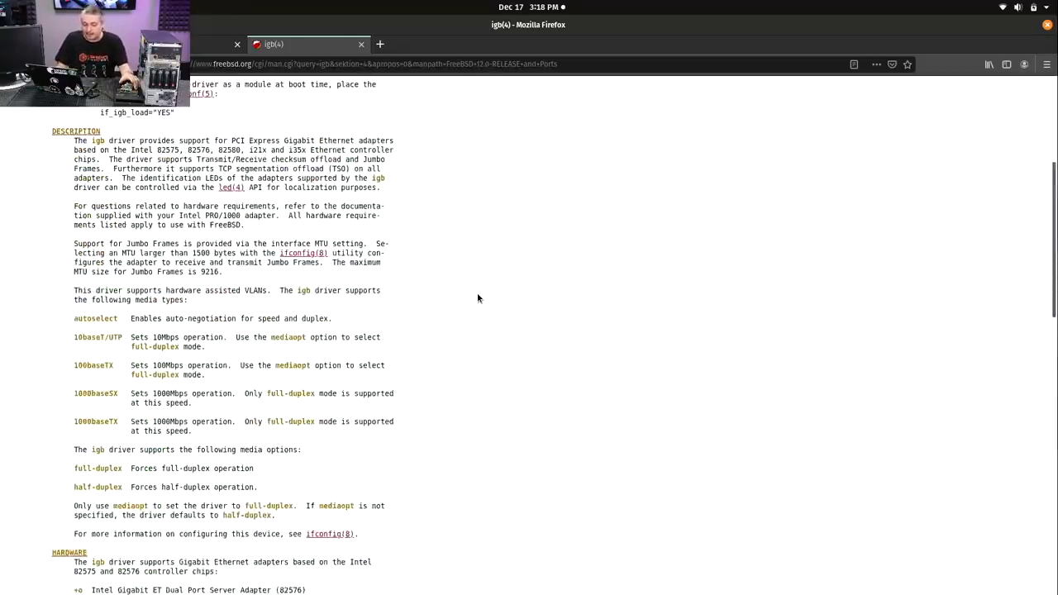
pyautogui.scroll(2, 477, 295)
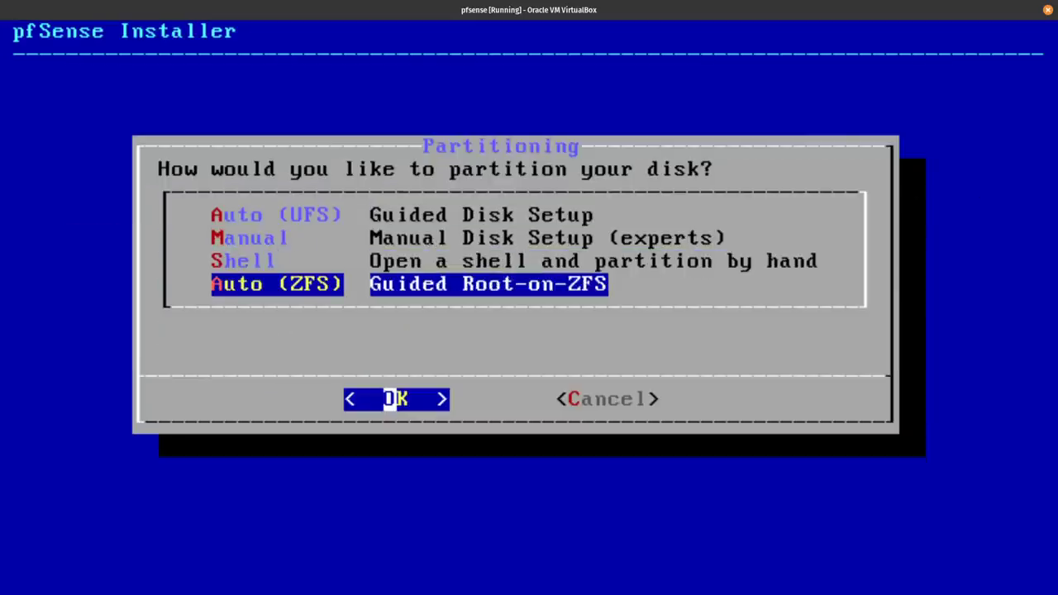
# - Choose Auto (ZFS) partitioning with a raidz1 pool across disks ada0, ada1 and ada2
pyautogui.press('Return')
pyautogui.press('Down')
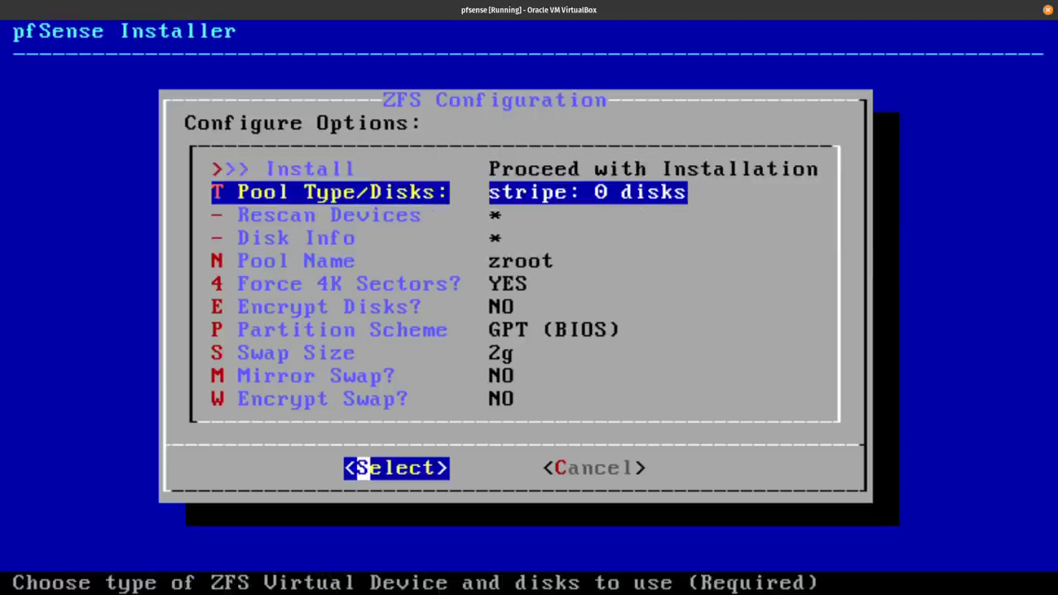
pyautogui.press('Return')
pyautogui.press('Down')
pyautogui.press('Down')
pyautogui.press('Down')
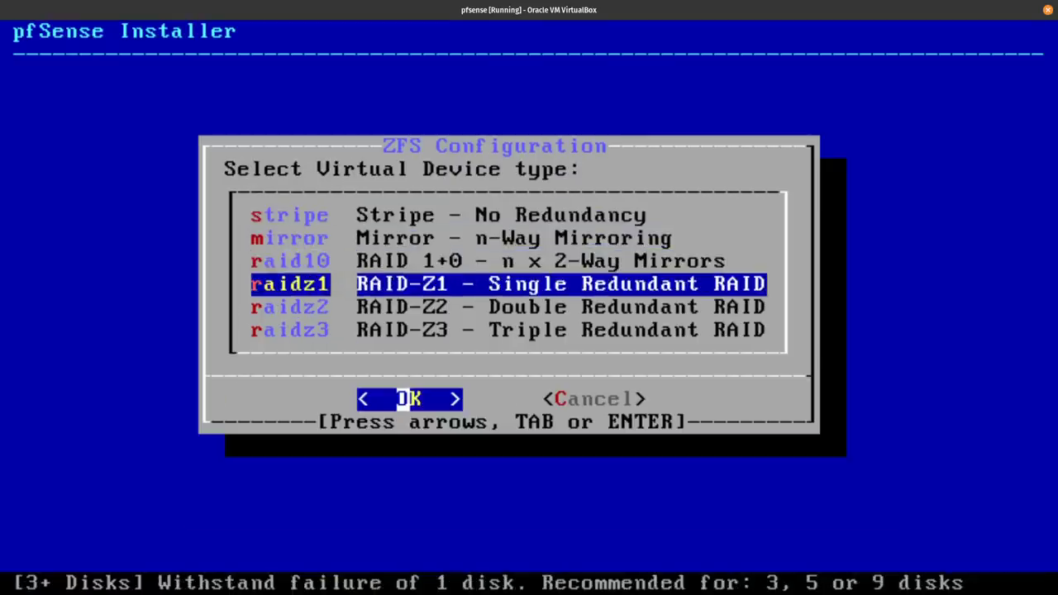
pyautogui.press('Return')
pyautogui.press('Down')
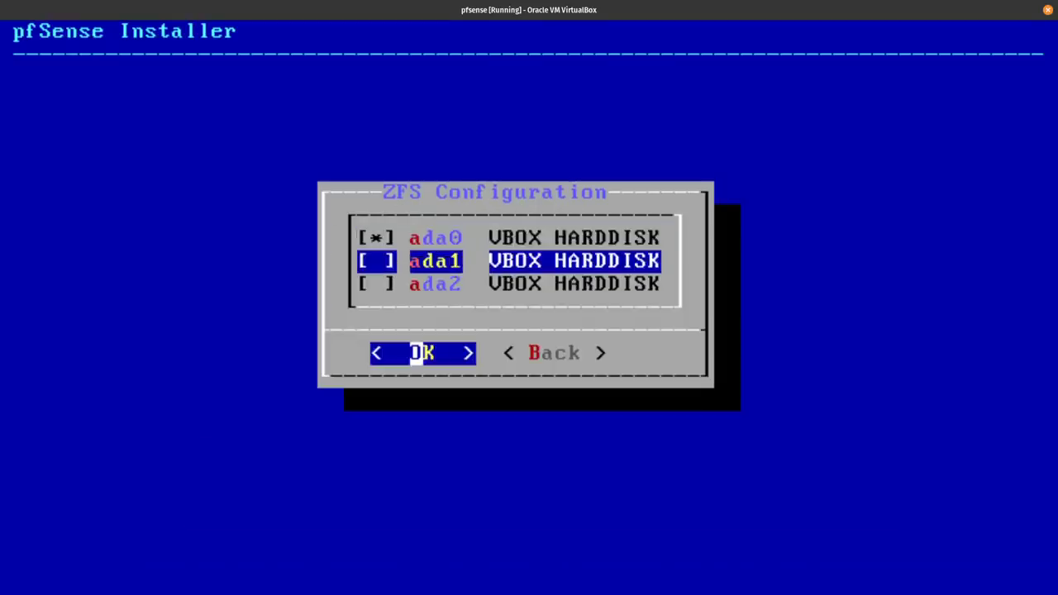
pyautogui.press('space')
pyautogui.press('Down')
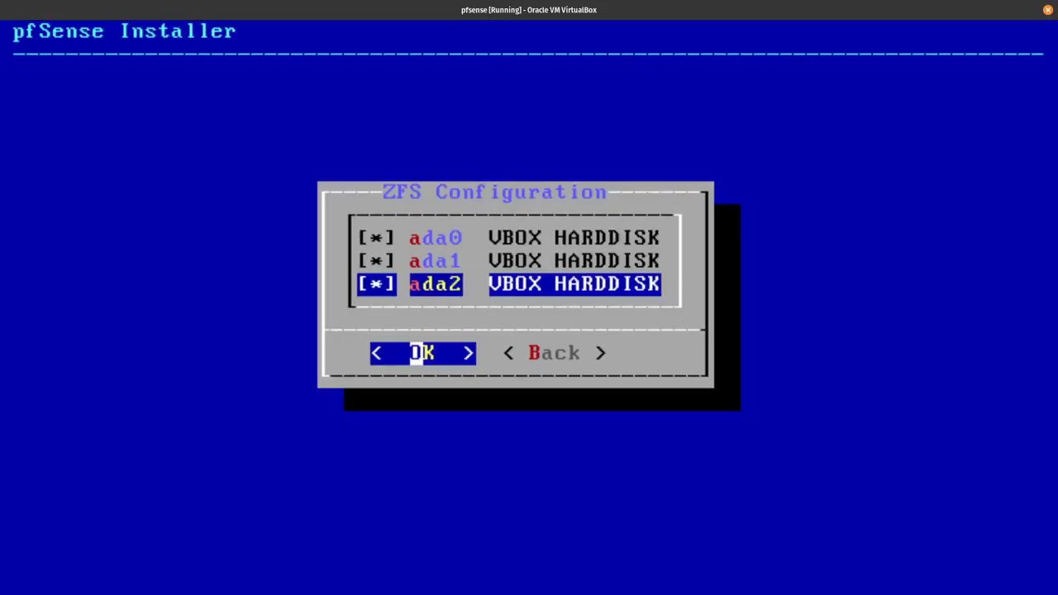
pyautogui.press('Return')
# - Start the installation and confirm wiping ada0, ada1 and ada2 at Last Chance
pyautogui.press('Up')
pyautogui.press('Return')
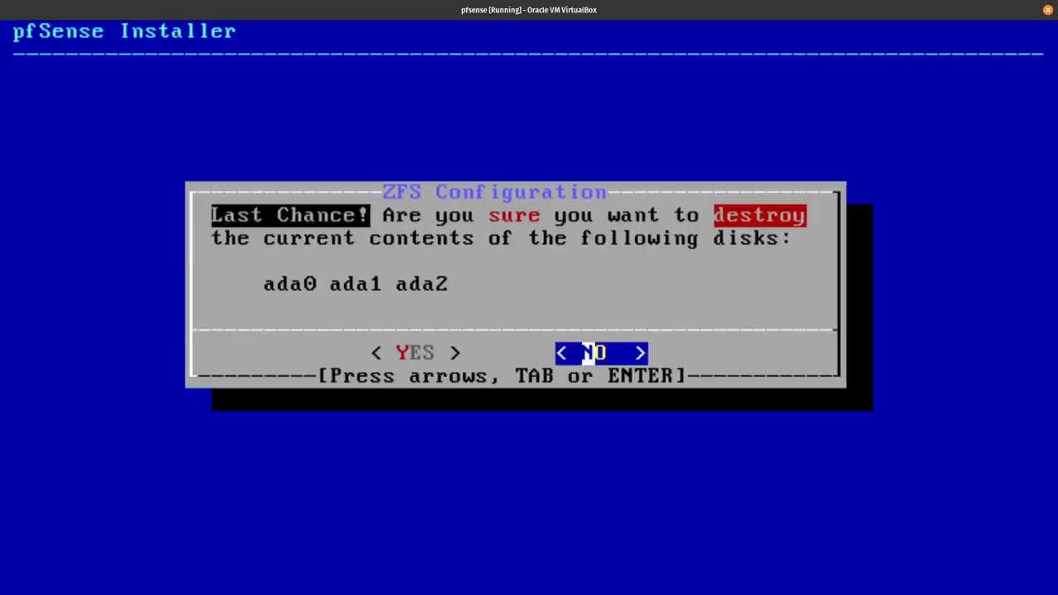
pyautogui.press('Left')
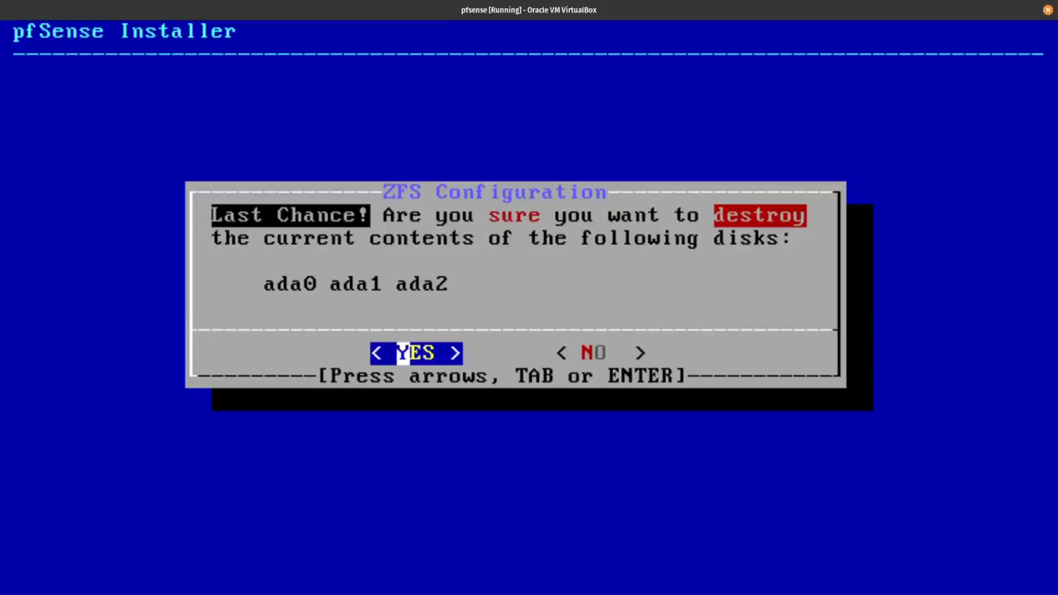
pyautogui.press('Return')
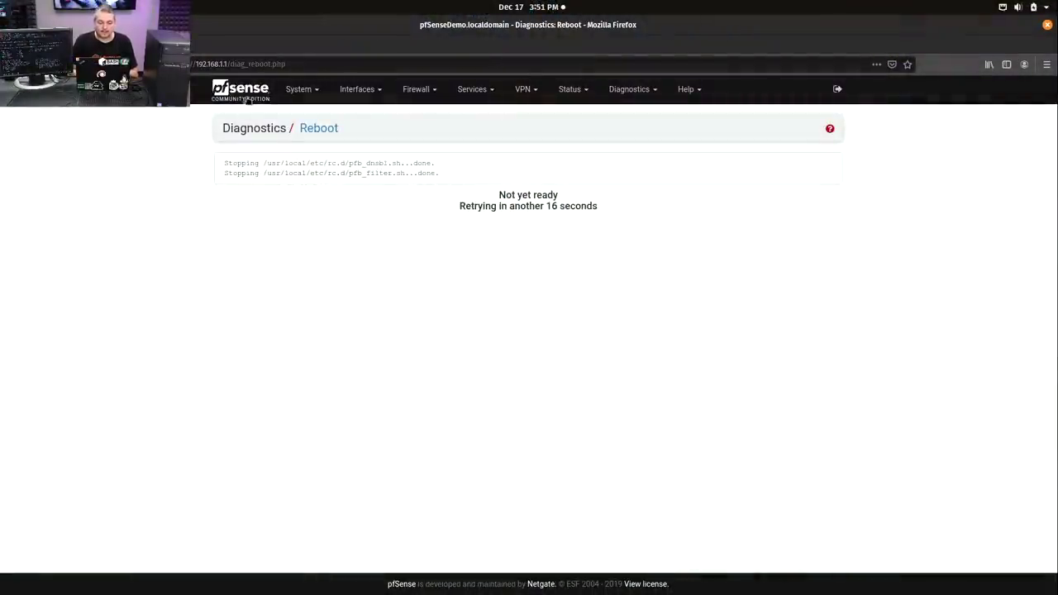
# - Log in to the pfSense web interface as admin with the account password
pyautogui.write('admin')
pyautogui.press('Tab')
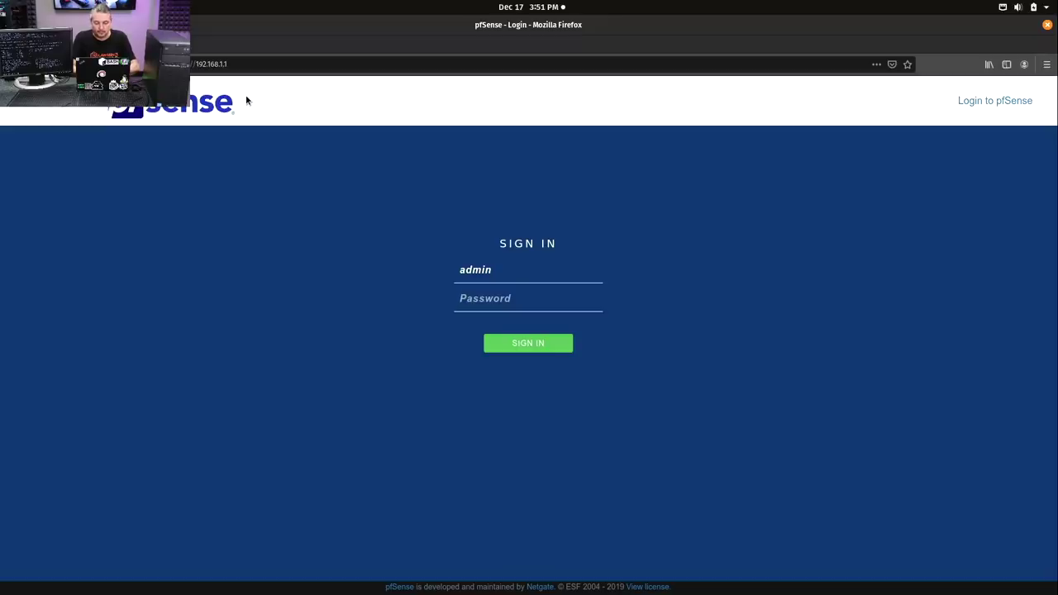
pyautogui.write('pfsense')
pyautogui.press('Return')
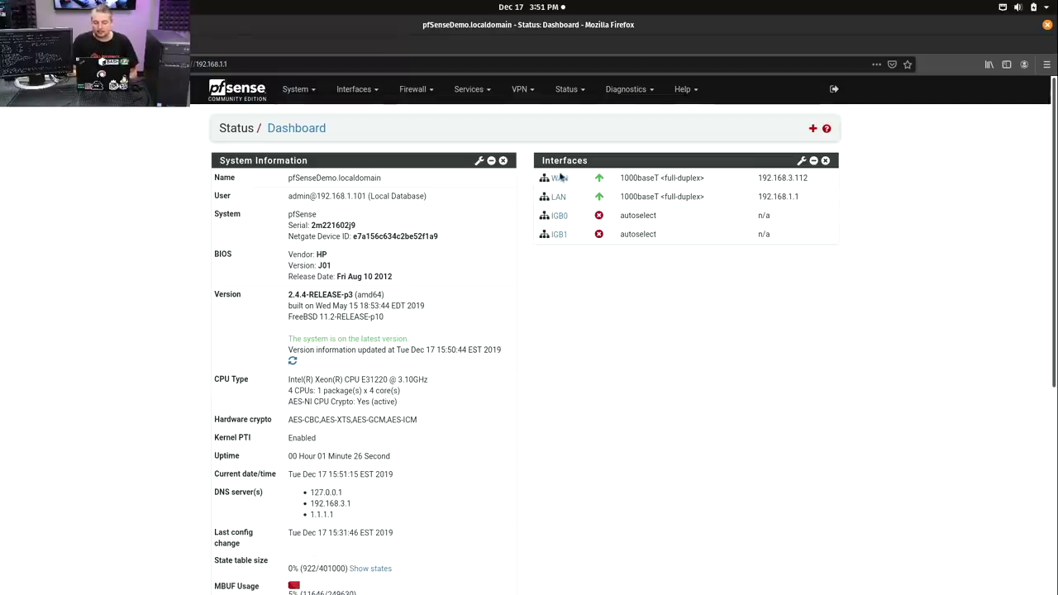
# - Open the IGB0 interface details and highlight the pfSense version number
pyautogui.moveTo(568, 205)
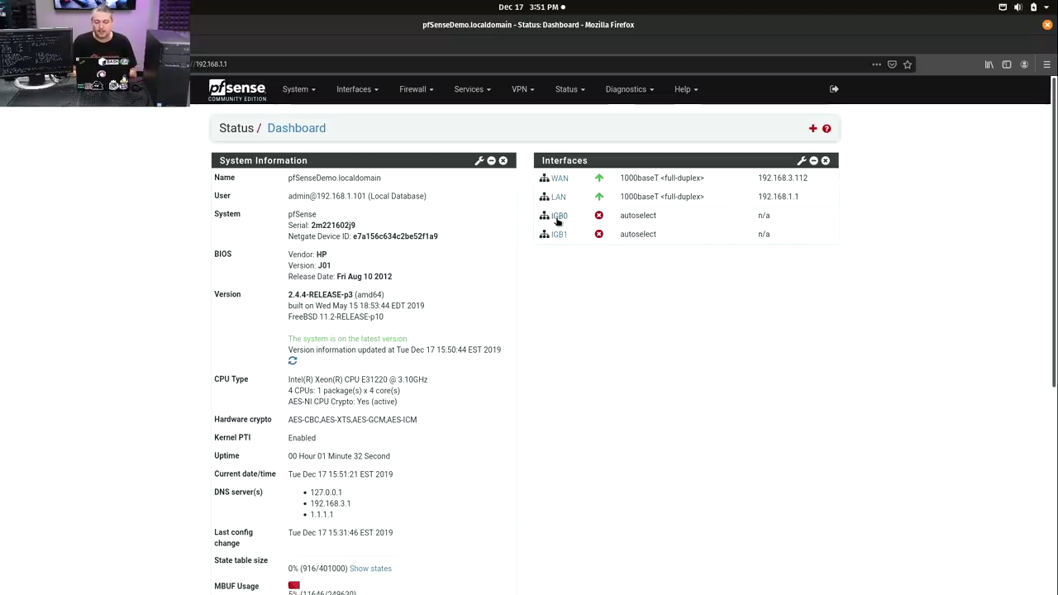
pyautogui.click(557, 218)
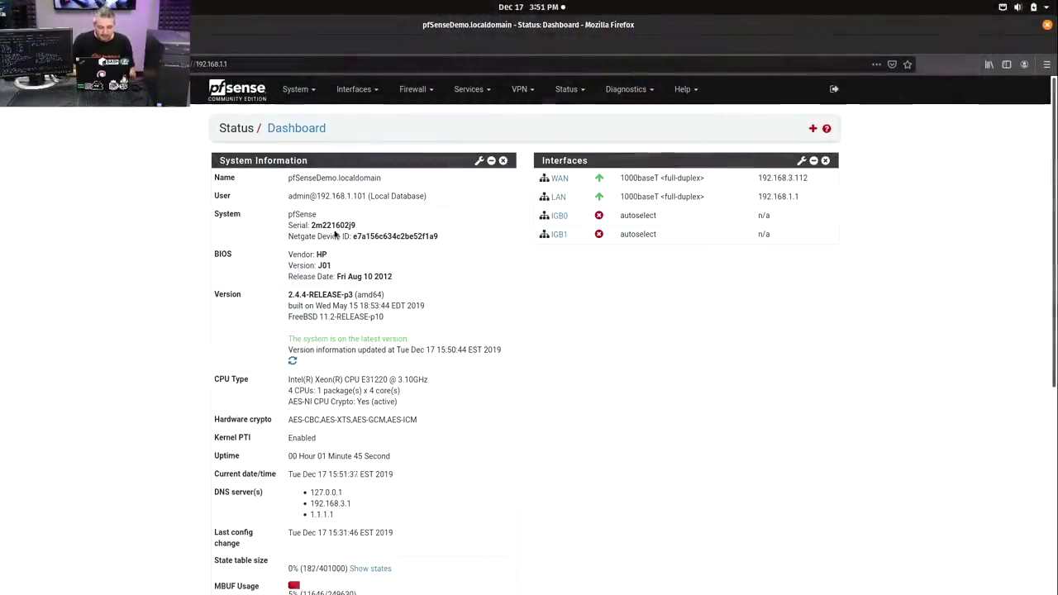
pyautogui.moveTo(287, 295); pyautogui.dragTo(362, 299)
pyautogui.scroll(-1, 411, 389)
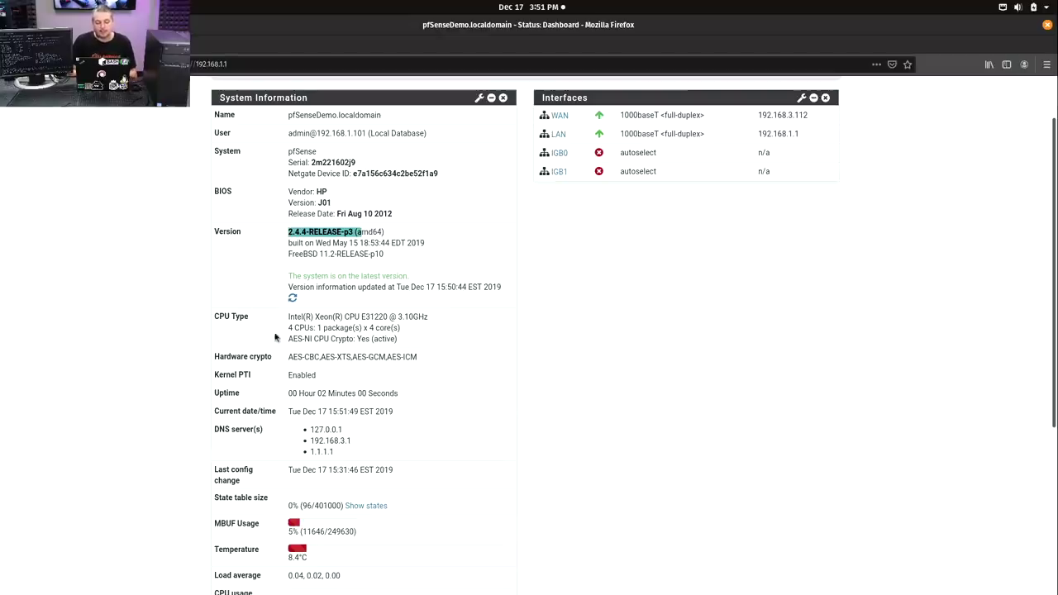
# - Highlight the AES-NI crypto support line and root disk size, then bring up the window overview
pyautogui.tripleClick(323, 341)
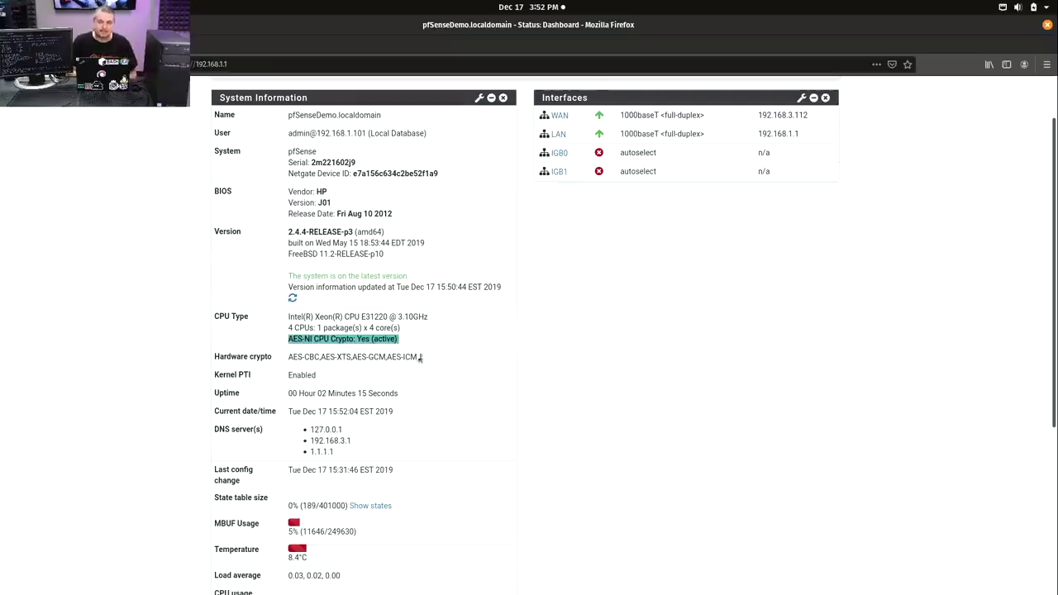
pyautogui.scroll(-5, 427, 363)
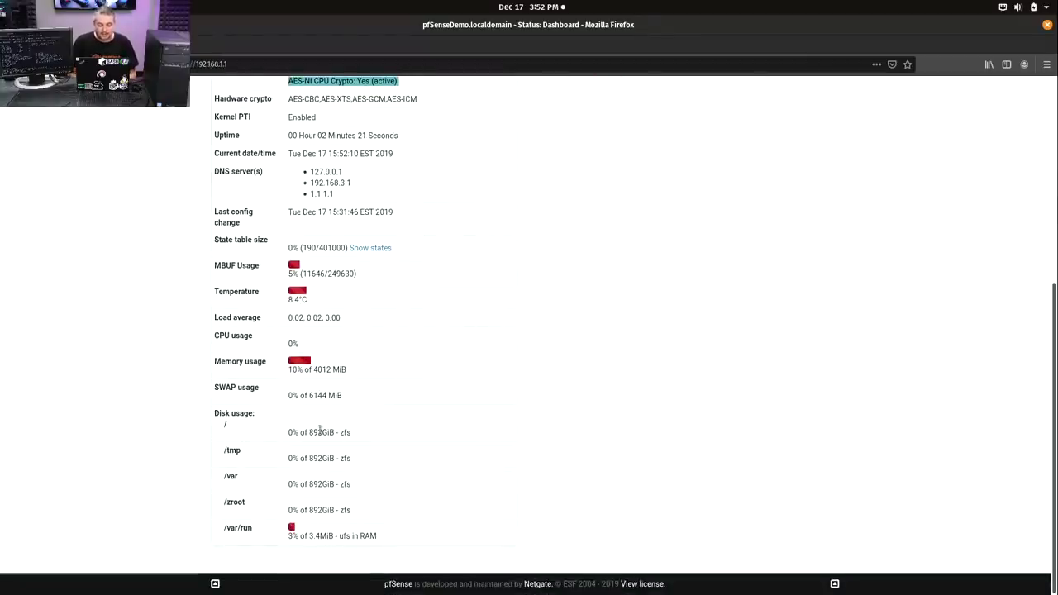
pyautogui.doubleClick(321, 431)
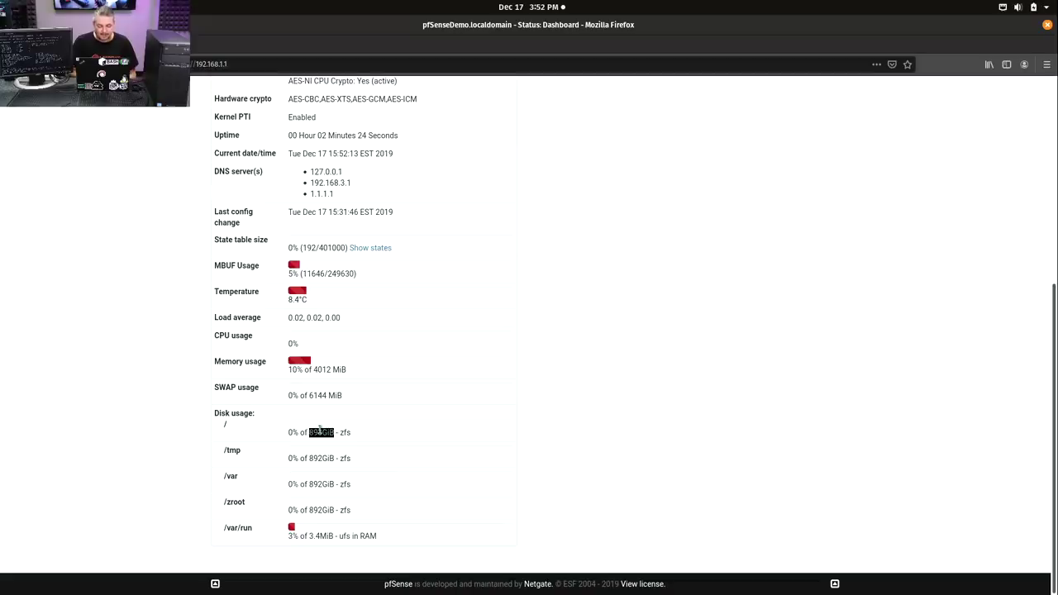
pyautogui.press('super')
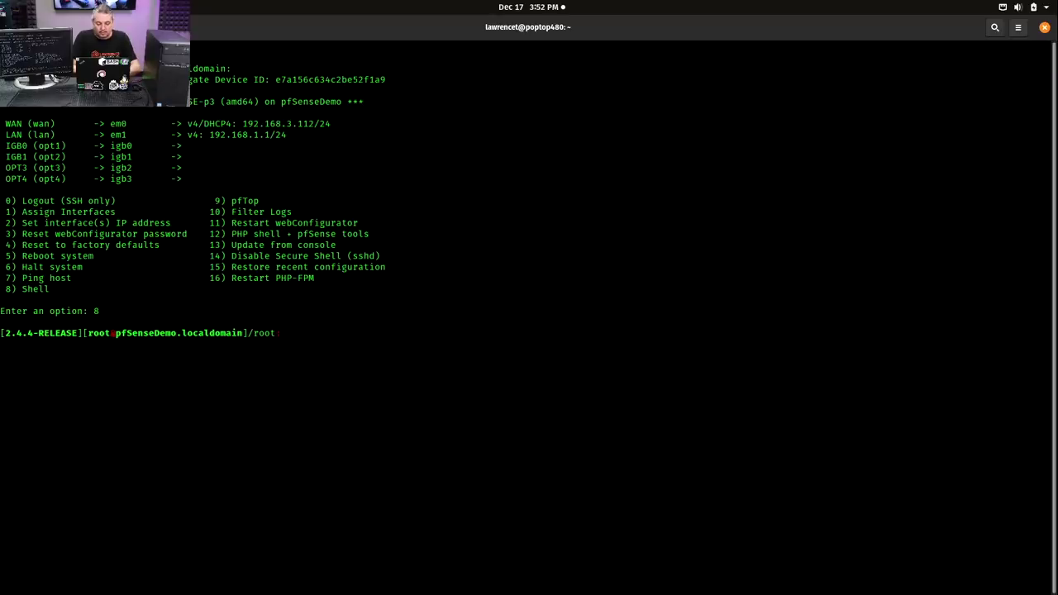
# - Run 'zfs list' in the SSH shell to list the ZFS datasets and space usage
pyautogui.write('zfs statu')
pyautogui.press('Return')
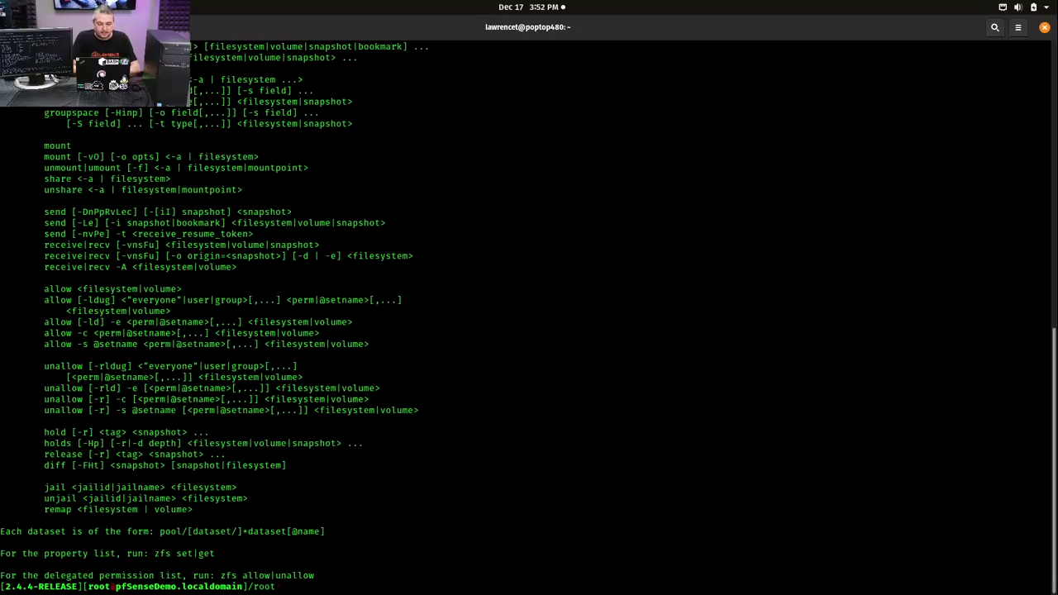
pyautogui.press('Up')
pyautogui.press('BackSpace')
pyautogui.press('BackSpace')
pyautogui.press('BackSpace')
pyautogui.press('BackSpace')
pyautogui.press('BackSpace')
pyautogui.write('list')
pyautogui.press('Return')
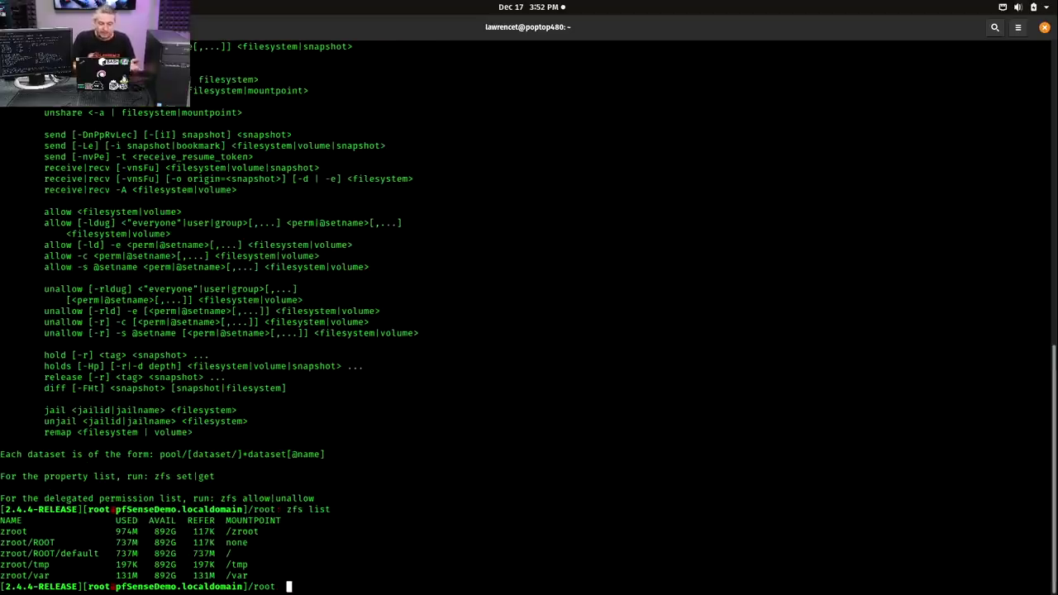
# - Run 'zpool status' to show the zroot raidz1 disks ONLINE, then open the window overview
pyautogui.write('zpool status')
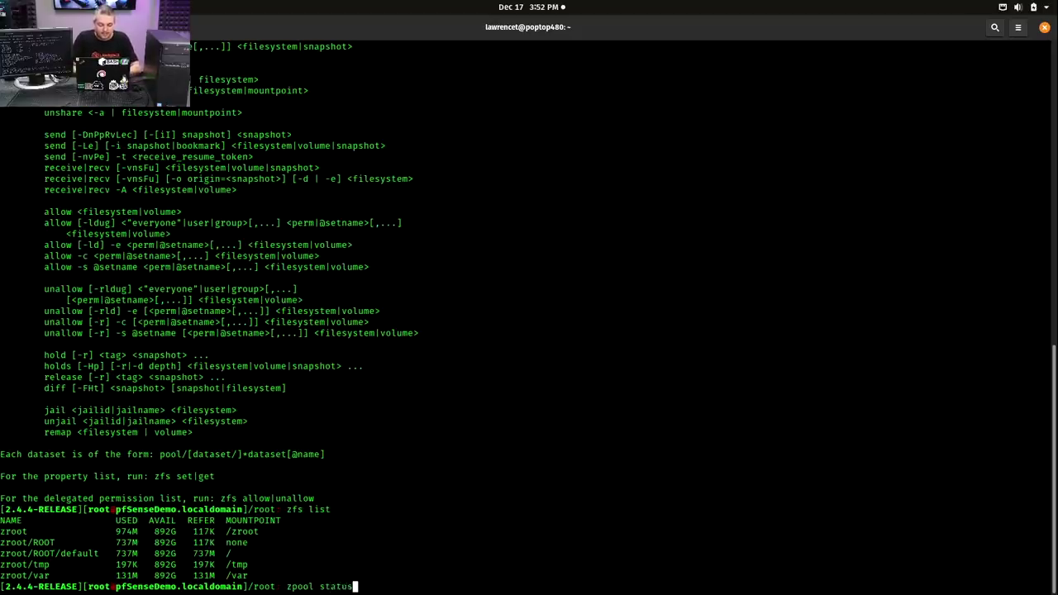
pyautogui.press('Return')
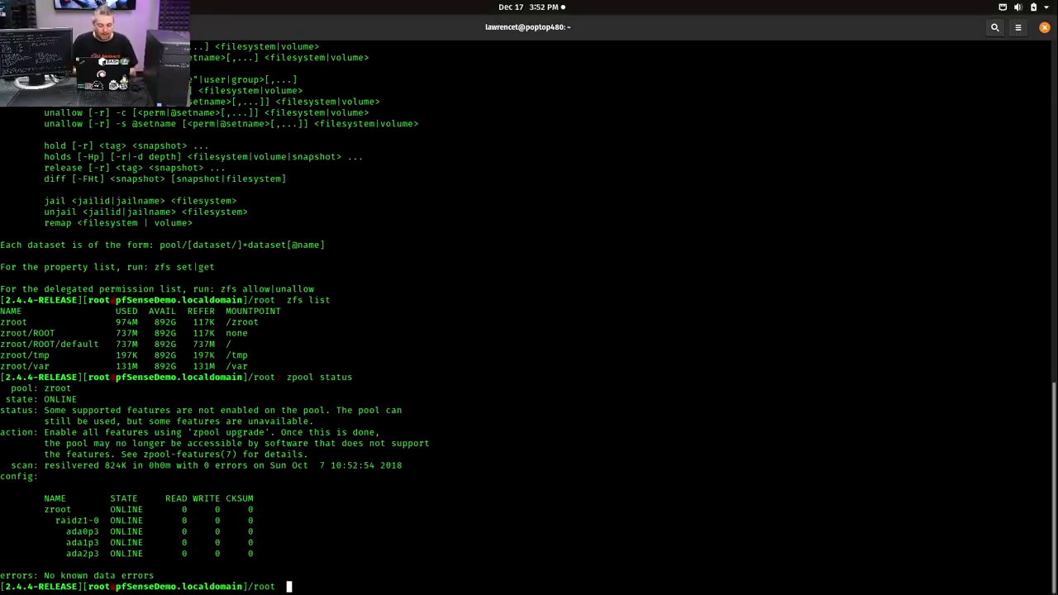
pyautogui.press('super')
pyautogui.click(626, 346)
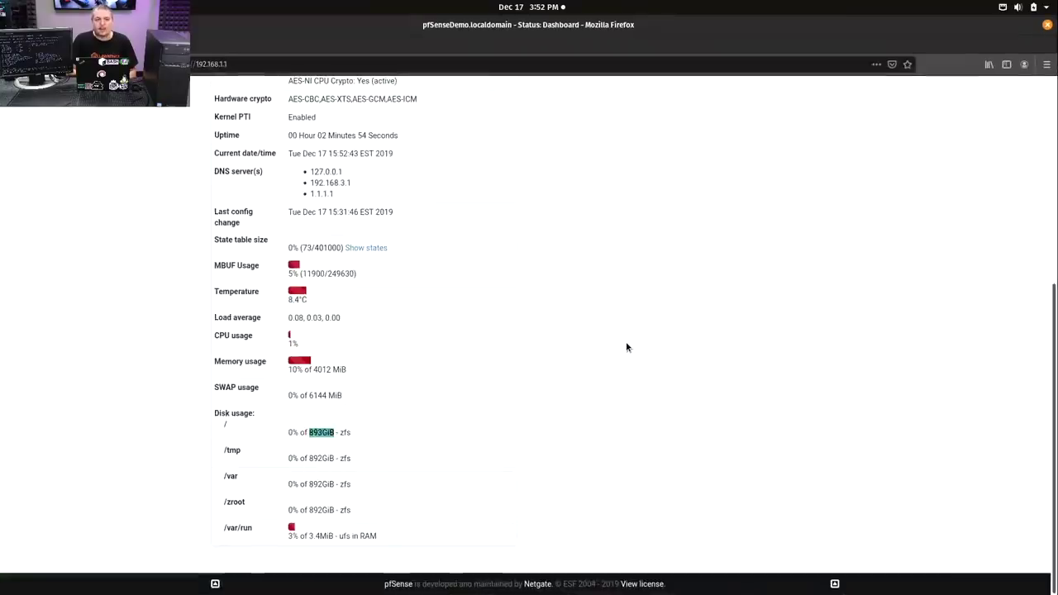
pyautogui.scroll(5, 626, 347)
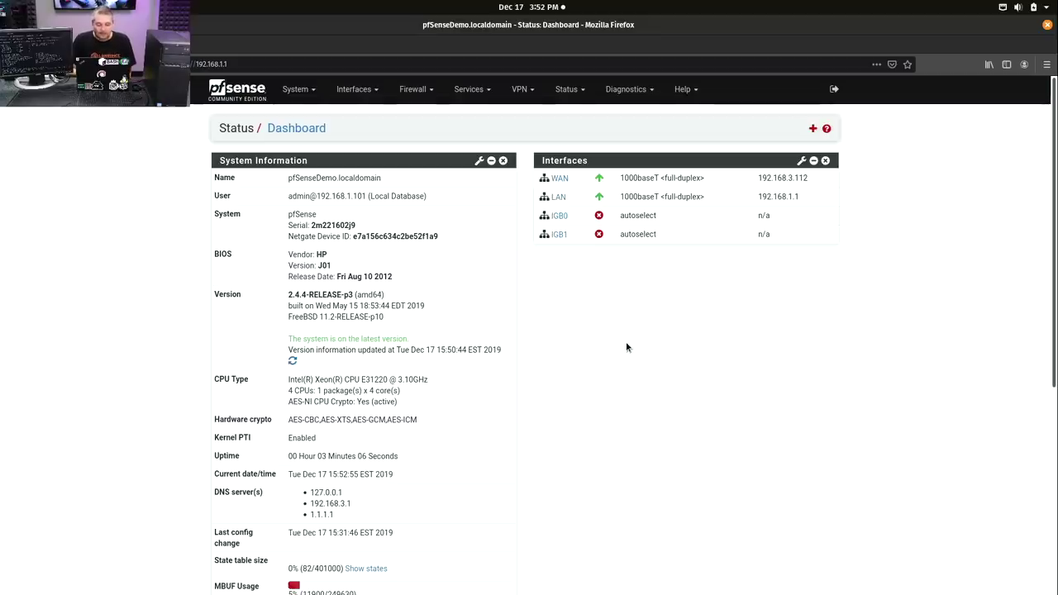
pyautogui.scroll(-7, 627, 347)
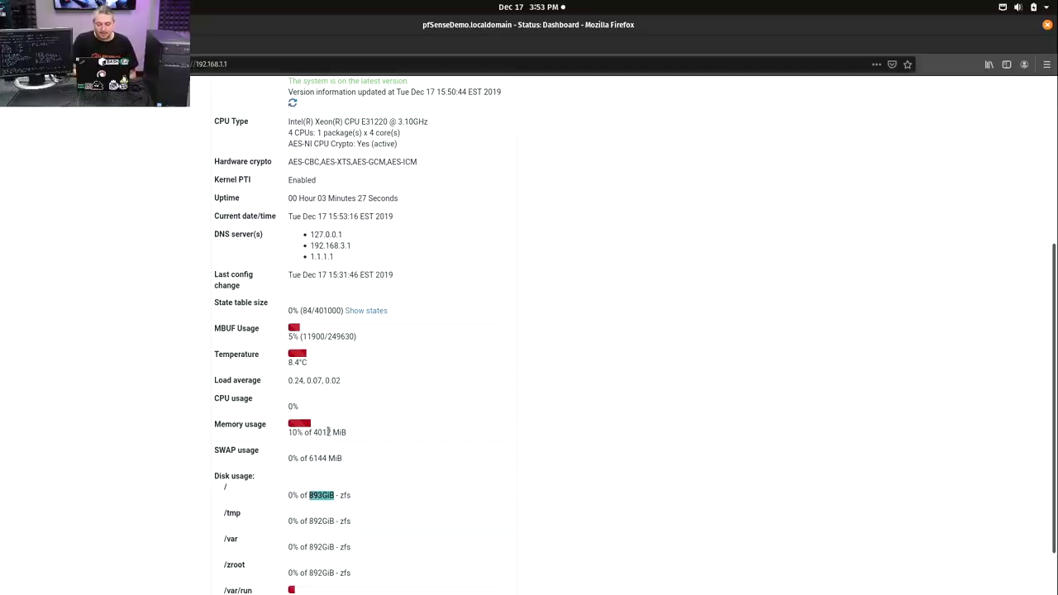
pyautogui.doubleClick(321, 432)
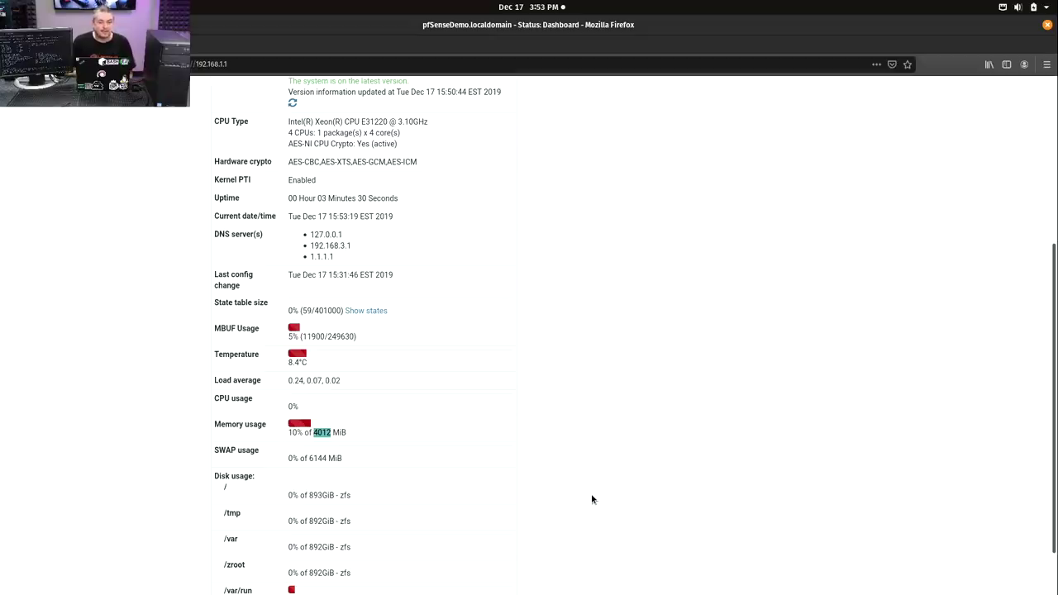
pyautogui.scroll(5, 591, 499)
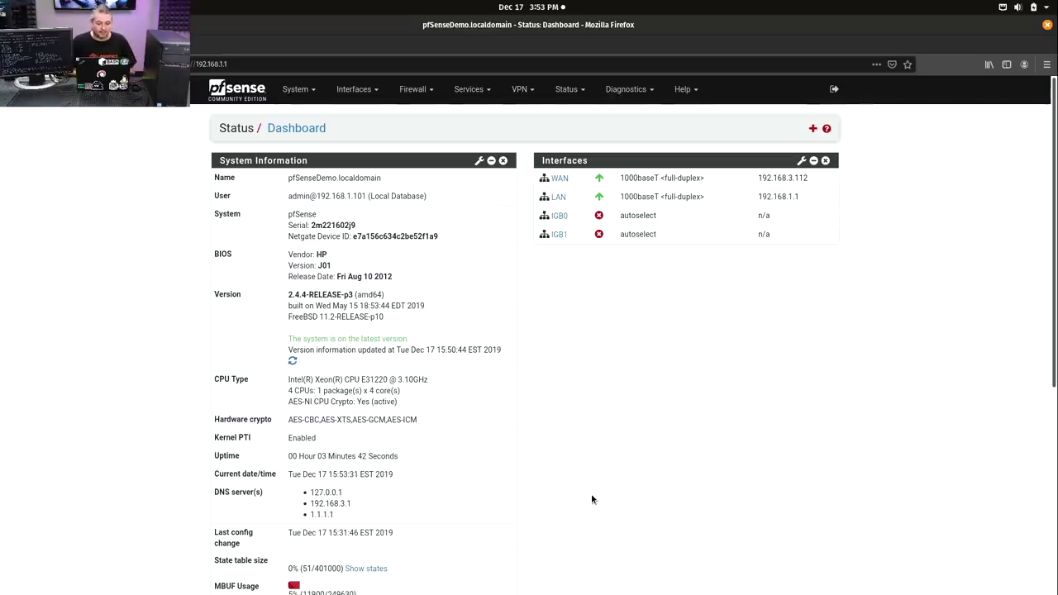
pyautogui.scroll(-5, 591, 499)
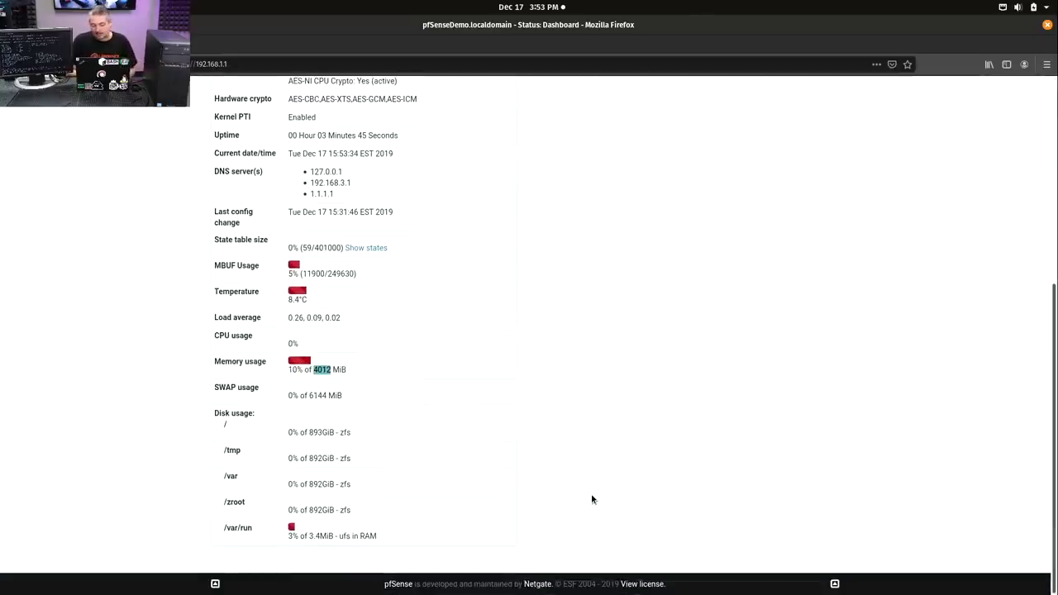
pyautogui.scroll(5, 592, 499)
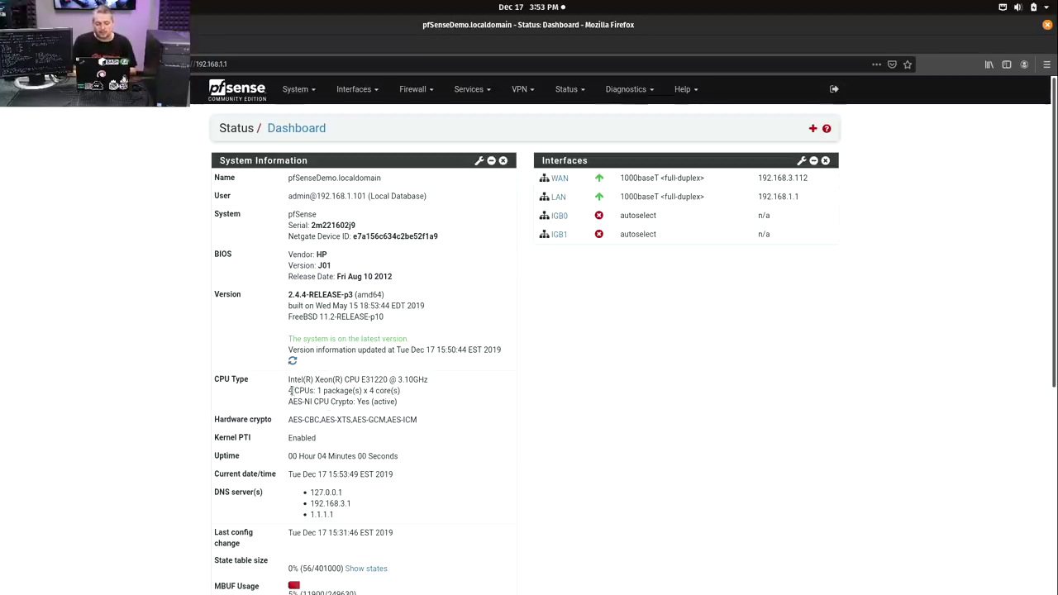
pyautogui.moveTo(290, 390); pyautogui.dragTo(315, 391)
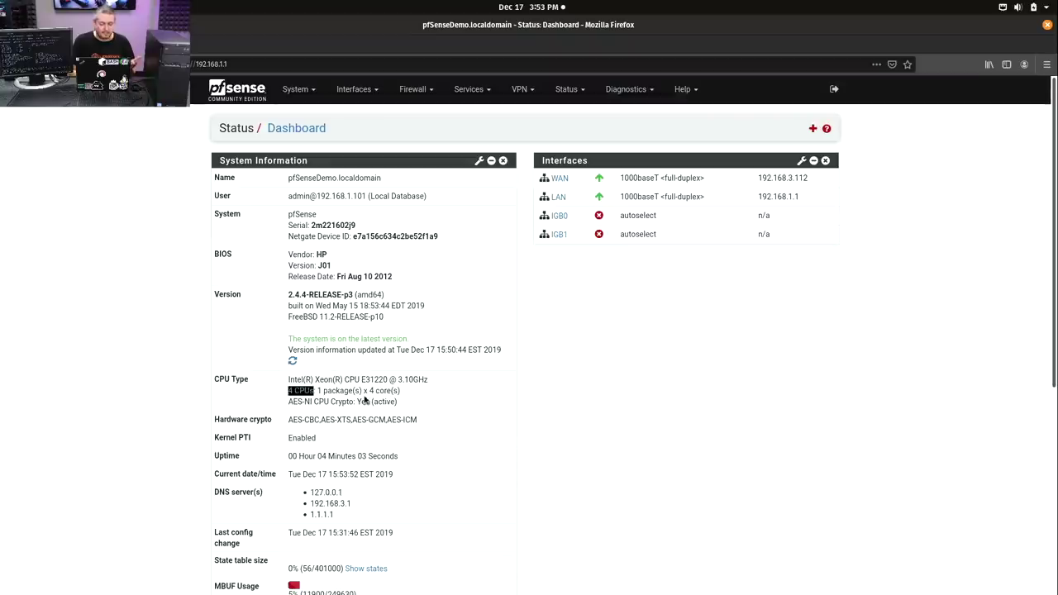
pyautogui.doubleClick(377, 390)
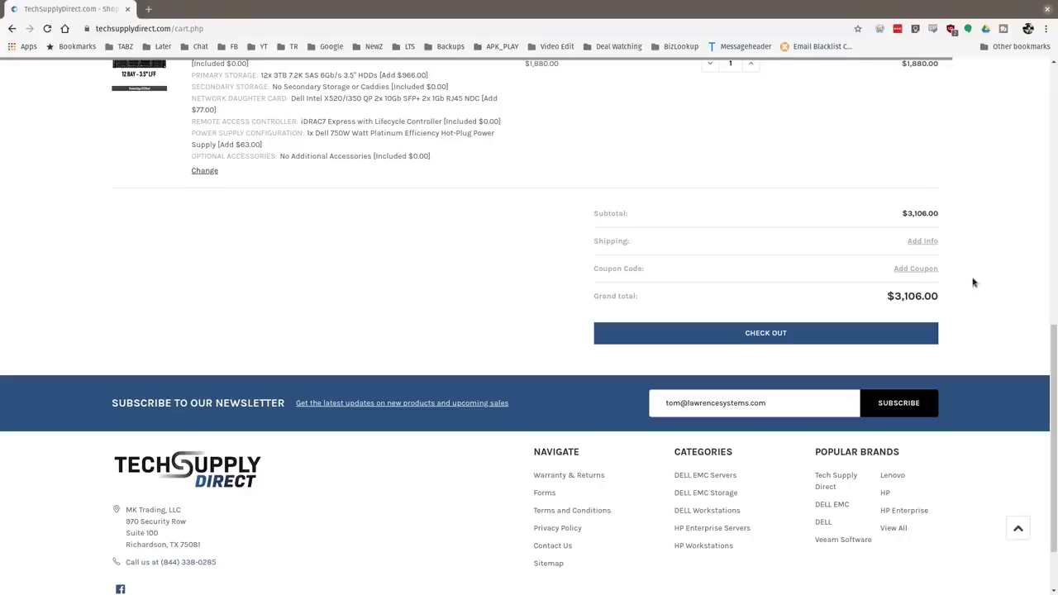
# - Paste the discount coupon code into the cart's coupon field and apply it
pyautogui.click(925, 269)
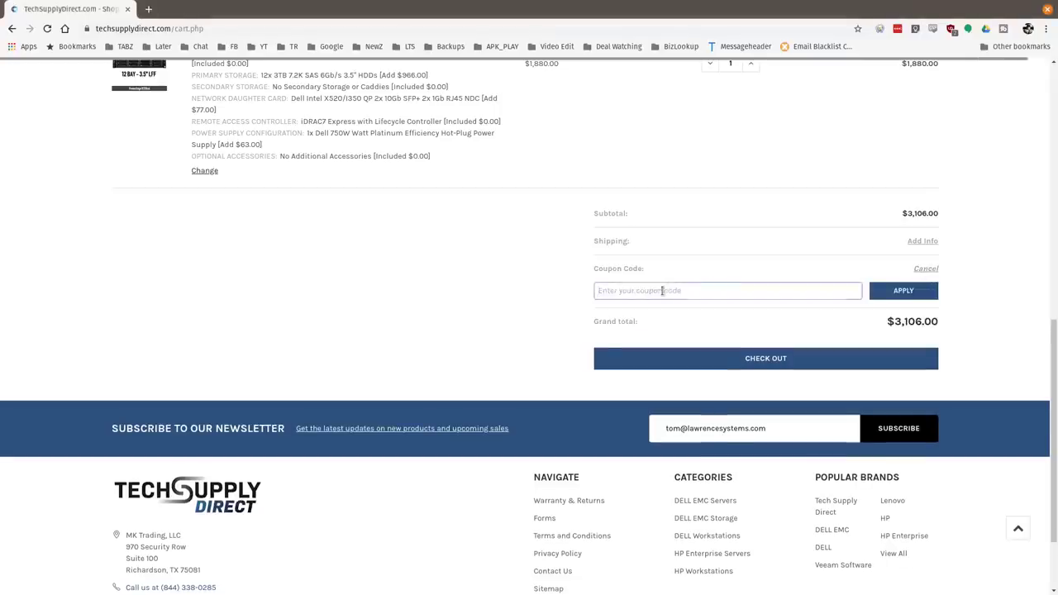
pyautogui.click(662, 291)
pyautogui.write('LAWRENCE')
pyautogui.click(903, 290)
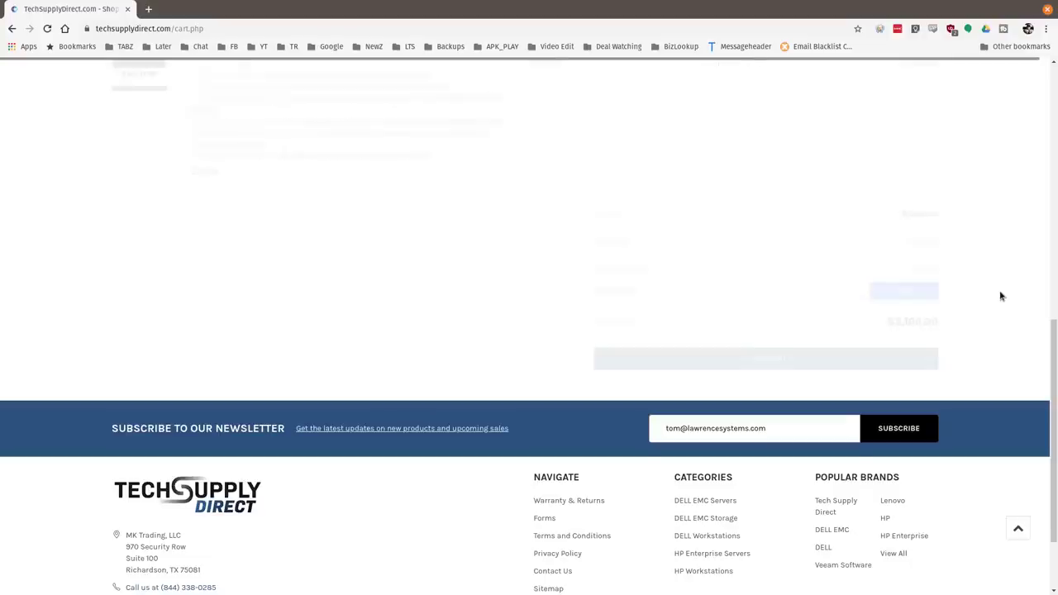